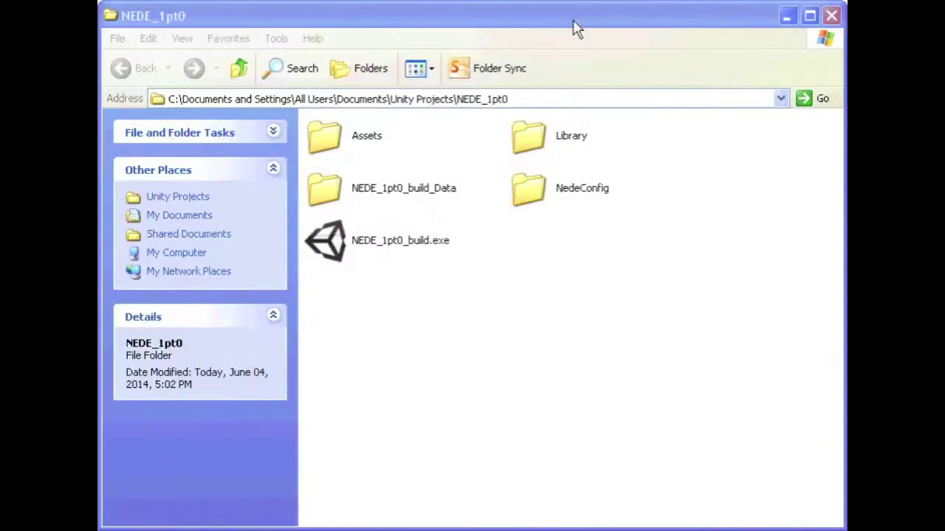
- Launch NEDE_1pt0_build.exe and start it with the default graphics configuration
{"action": "double_click", "coordinate": [398, 243]}
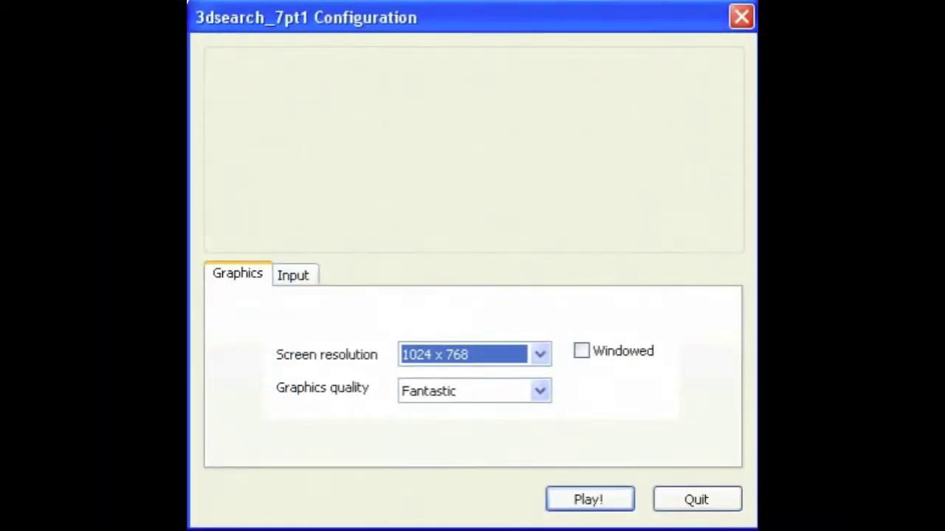
{"action": "left_click", "coordinate": [588, 500]}
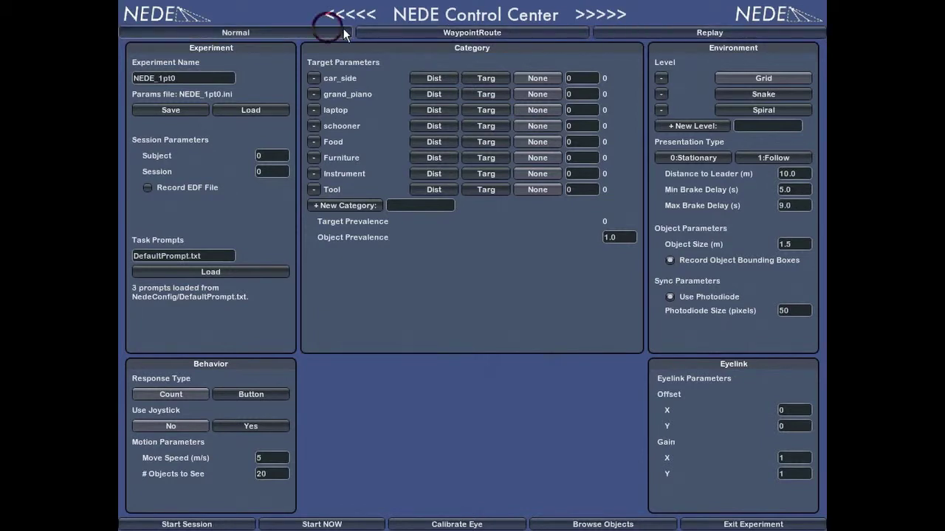
- View the WaypointRoute and Replay session modes, and return to the Normal mode
{"action": "left_click", "coordinate": [377, 31]}
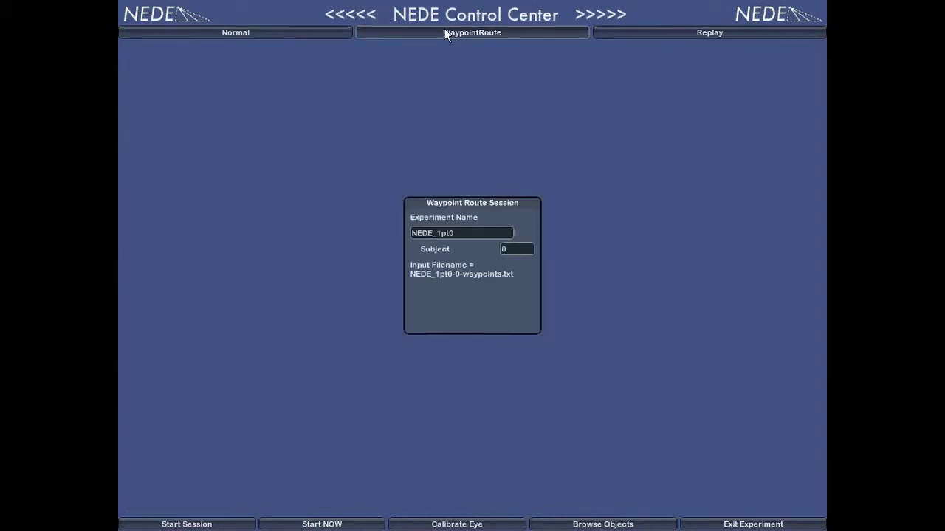
{"action": "left_click", "coordinate": [640, 31]}
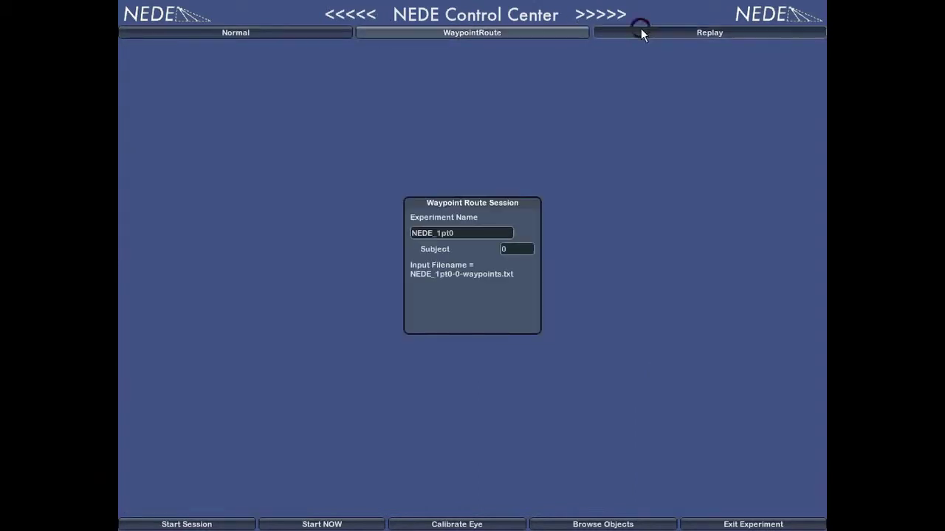
{"action": "left_click", "coordinate": [310, 33]}
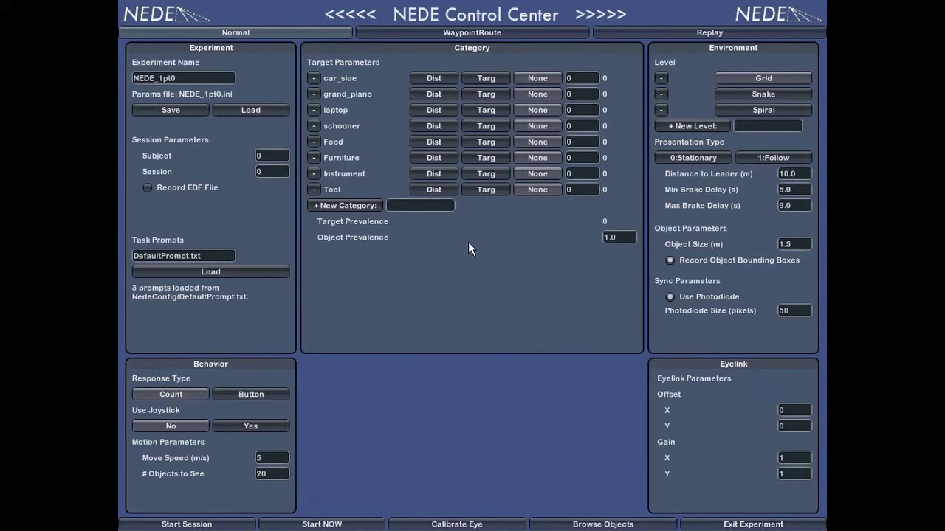
- Assign grand_piano as a target category and laptop and schooner as distractor categories
{"action": "left_click", "coordinate": [502, 45]}
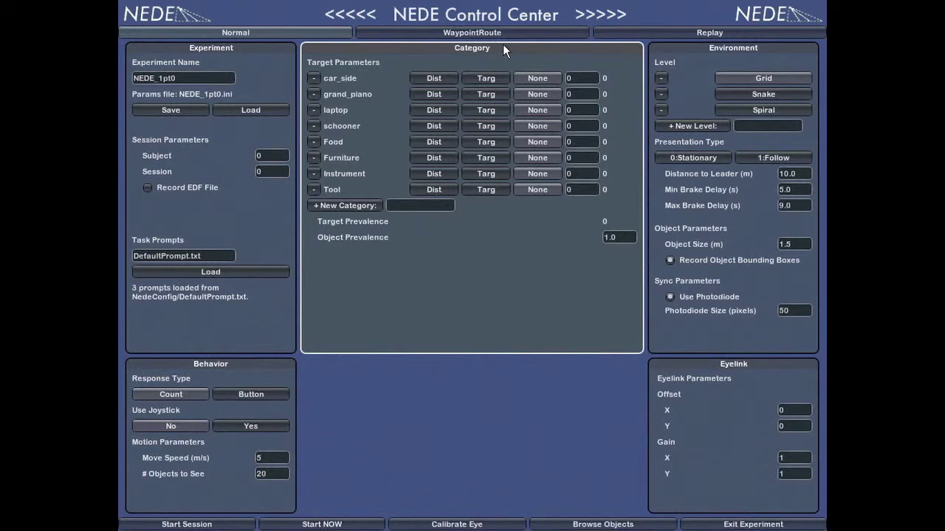
{"action": "left_click", "coordinate": [491, 97]}
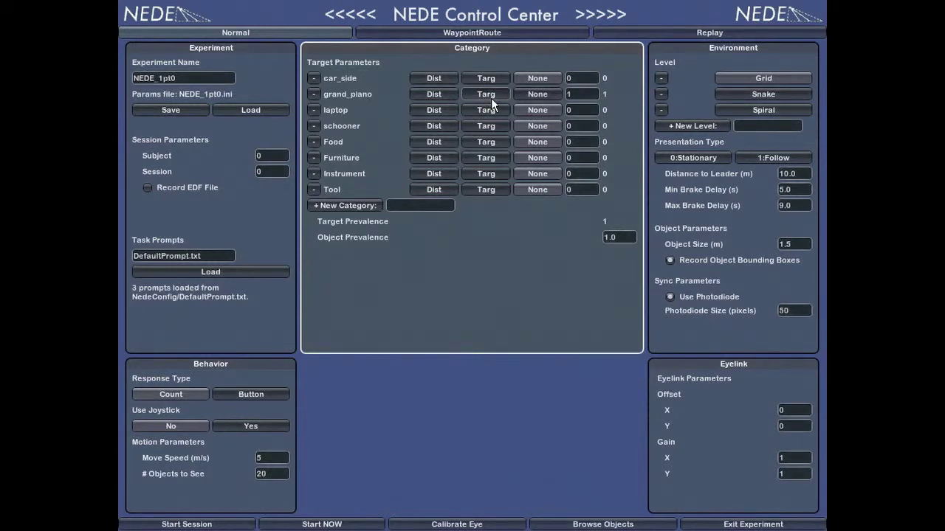
{"action": "left_click", "coordinate": [444, 108]}
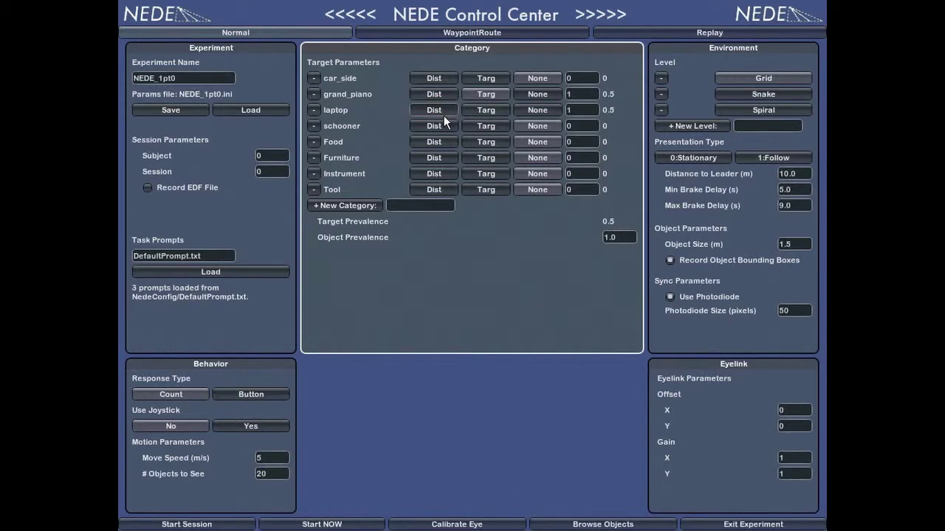
{"action": "left_click", "coordinate": [444, 126]}
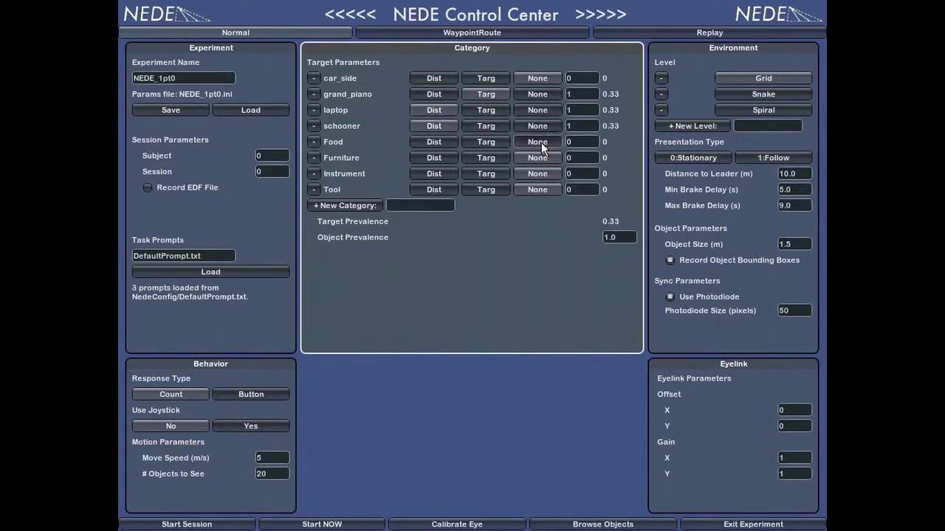
- Set the grand_piano category's weight to 2 and the object prevalence to 1, trying 0.5 for the prevalence first
{"action": "left_click_drag", "start_coordinate": [583, 90], "coordinate": [558, 88]}
{"action": "type", "text": "2"}
{"action": "left_click_drag", "start_coordinate": [618, 236], "coordinate": [595, 237]}
{"action": "type", "text": "0.5"}
{"action": "type", "text": "1"}
- Set the environment's presentation type to 1:Follow and disable the photodiode
{"action": "left_click", "coordinate": [718, 47]}
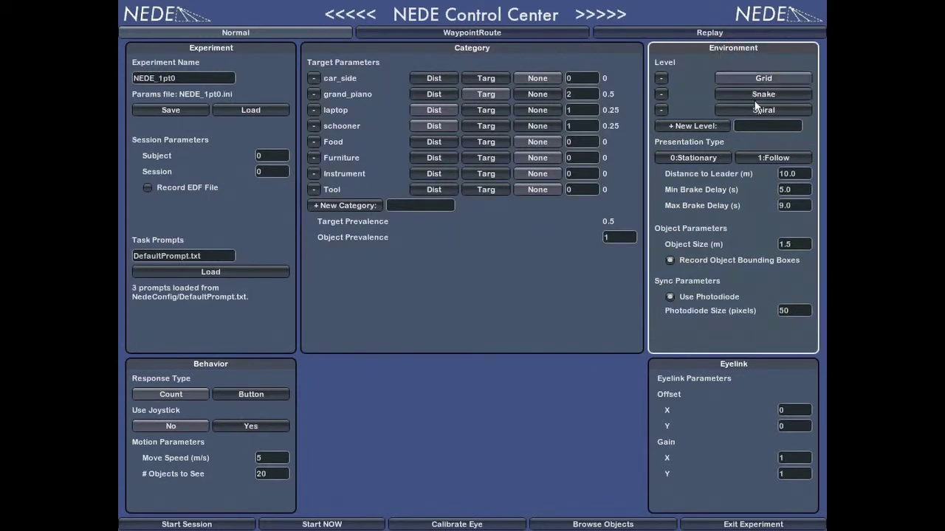
{"action": "left_click", "coordinate": [747, 159]}
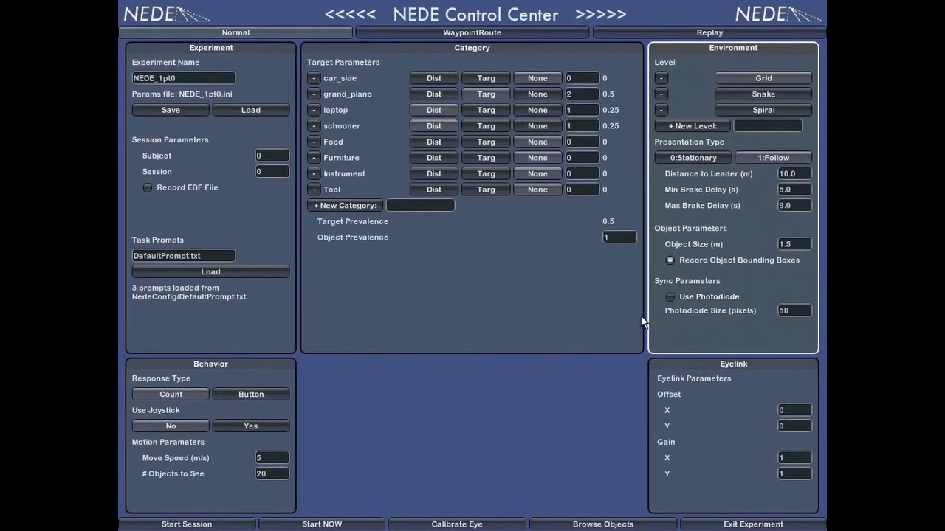
- Choose Count as the response type and No for joystick use in the behavior settings, and bring the Eyelink settings into focus
{"action": "left_click", "coordinate": [219, 367]}
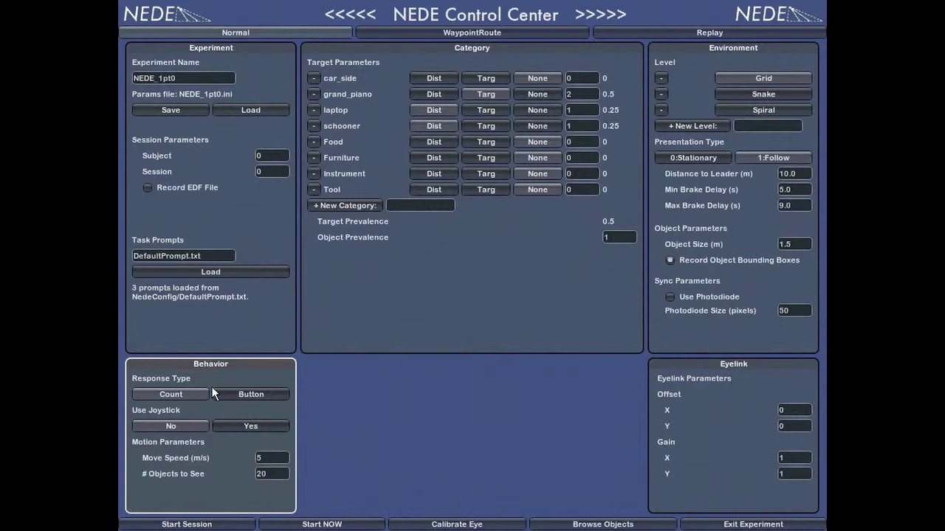
{"action": "left_click", "coordinate": [196, 396]}
{"action": "left_click", "coordinate": [221, 420]}
{"action": "left_click", "coordinate": [196, 423]}
{"action": "left_click", "coordinate": [759, 365]}
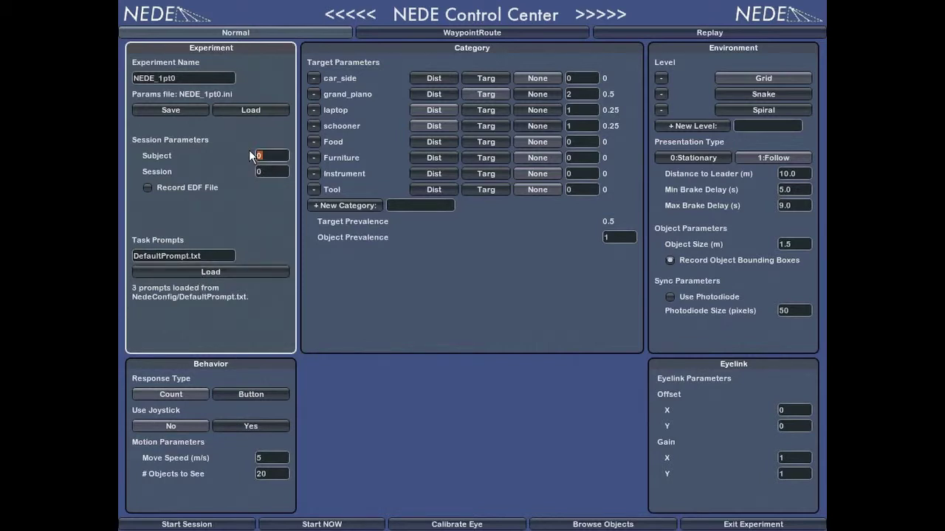
- Set the subject and session numbers to 1 and enable recording of an EDF file
{"action": "type", "text": "1"}
{"action": "left_click", "coordinate": [262, 171]}
{"action": "left_click", "coordinate": [147, 187]}
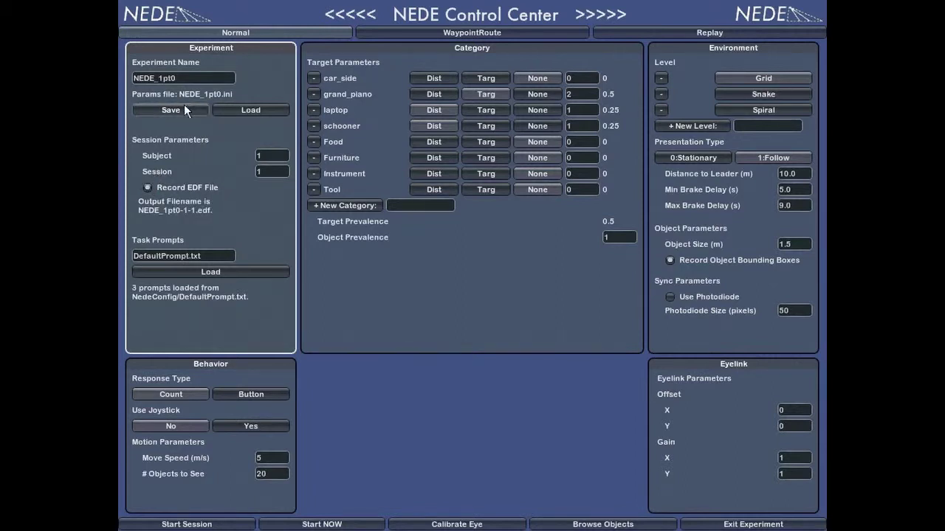
- Rename the experiment NEDE_1pt0_TEST and save its parameters
{"action": "left_click", "coordinate": [174, 77]}
{"action": "type", "text": "_TEST"}
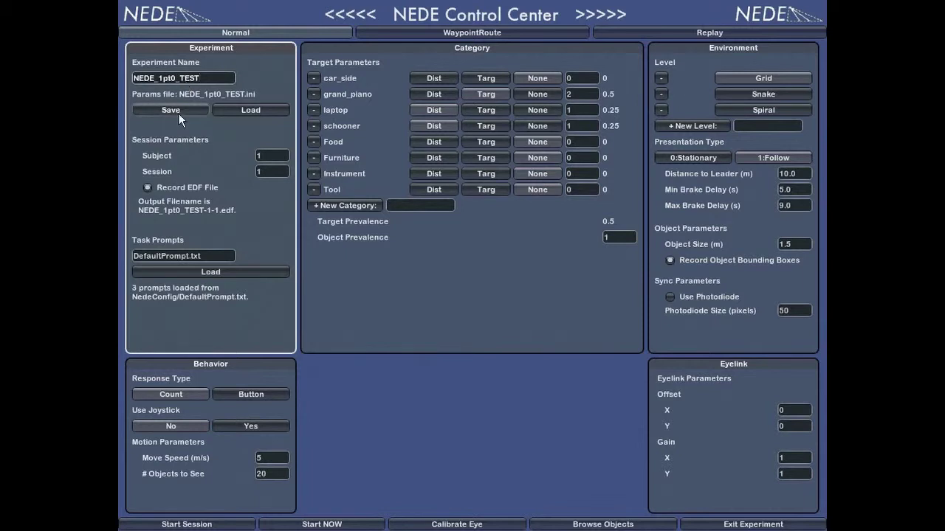
{"action": "left_click", "coordinate": [177, 107]}
- Try Furniture as a distractor, schooner as a target and laptop as None, and reload the saved NEDE_1pt0_TEST parameters
{"action": "left_click", "coordinate": [451, 157]}
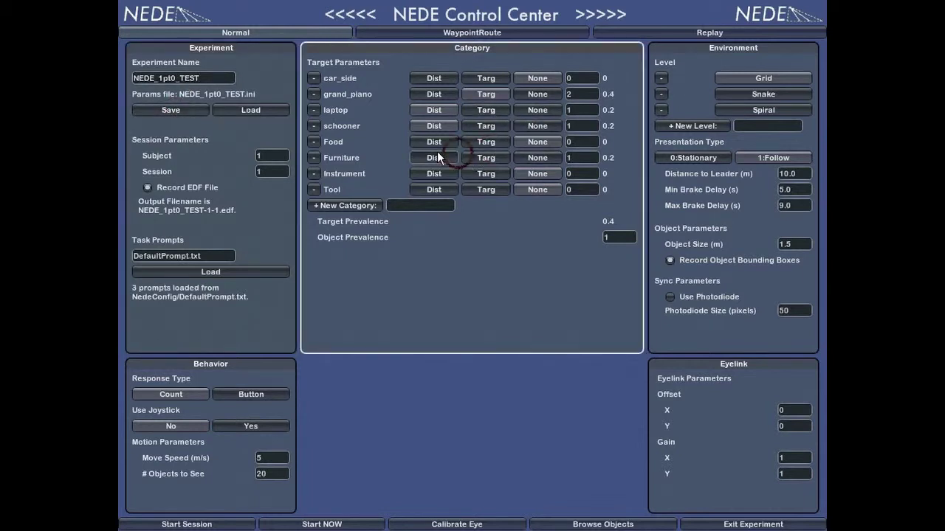
{"action": "left_click", "coordinate": [472, 125]}
{"action": "left_click", "coordinate": [537, 112]}
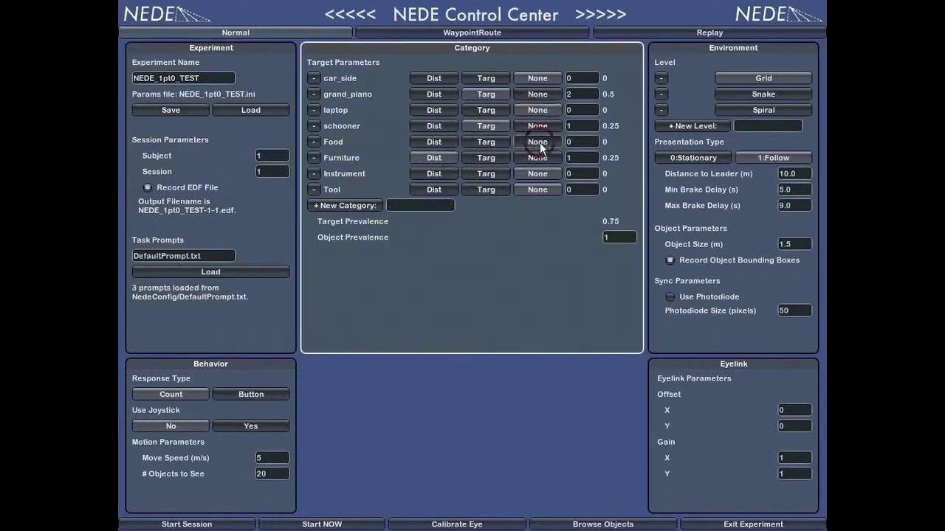
{"action": "left_click", "coordinate": [220, 106]}
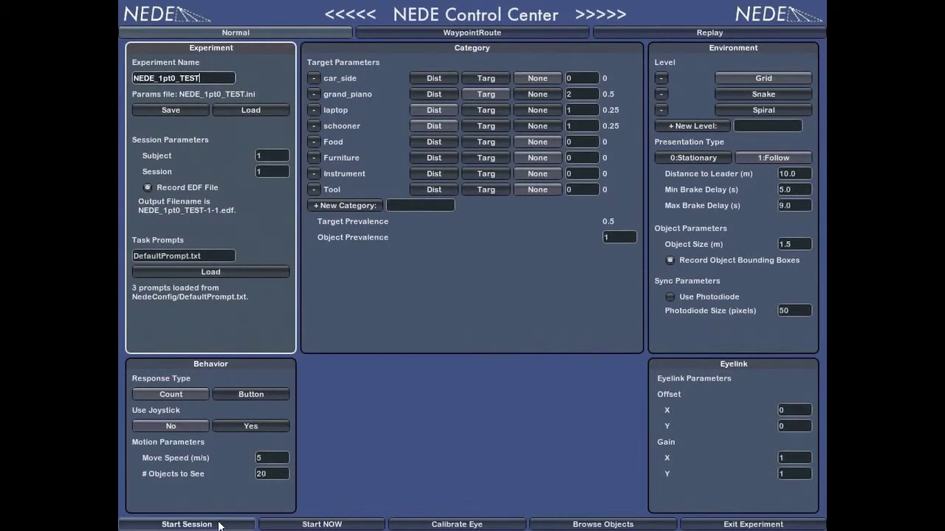
- Start the experiment immediately and raise the level's time scale to 1.6 in the speed controls
{"action": "left_click", "coordinate": [290, 524]}
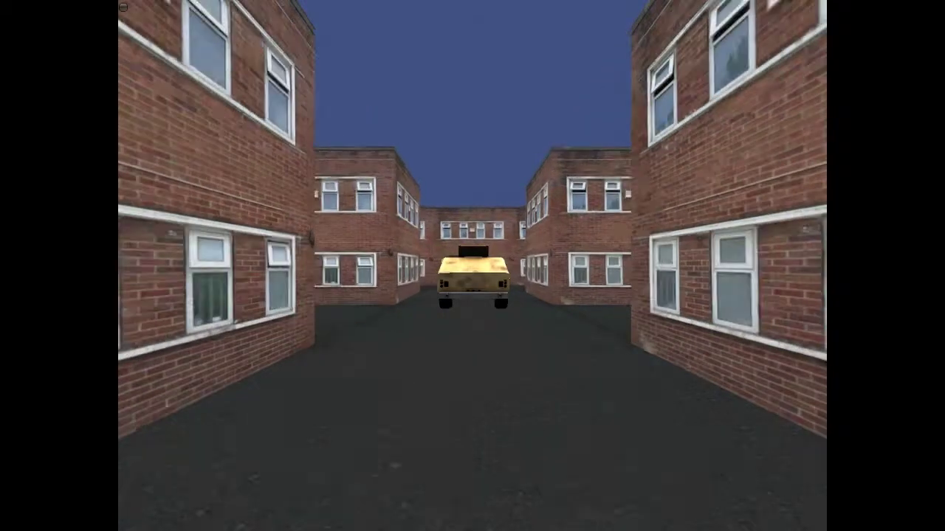
{"action": "left_click", "coordinate": [123, 7]}
{"action": "mouse_move", "coordinate": [154, 32]}
{"action": "left_mouse_down"}
{"action": "mouse_move", "coordinate": [134, 30]}
{"action": "mouse_move", "coordinate": [170, 29]}
{"action": "left_mouse_up"}
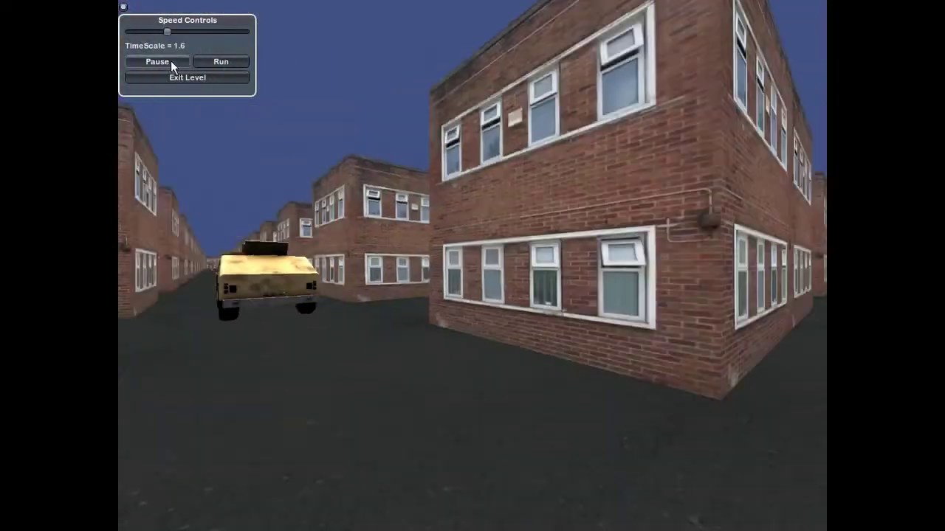
- Pause and exit the running level, and continue past the end-of-session prompt
{"action": "left_click", "coordinate": [170, 60]}
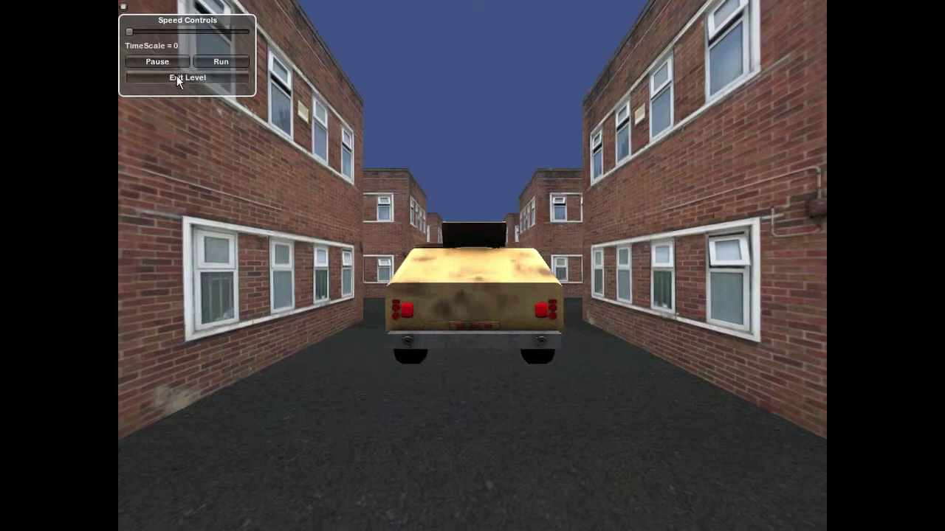
{"action": "left_click", "coordinate": [177, 78]}
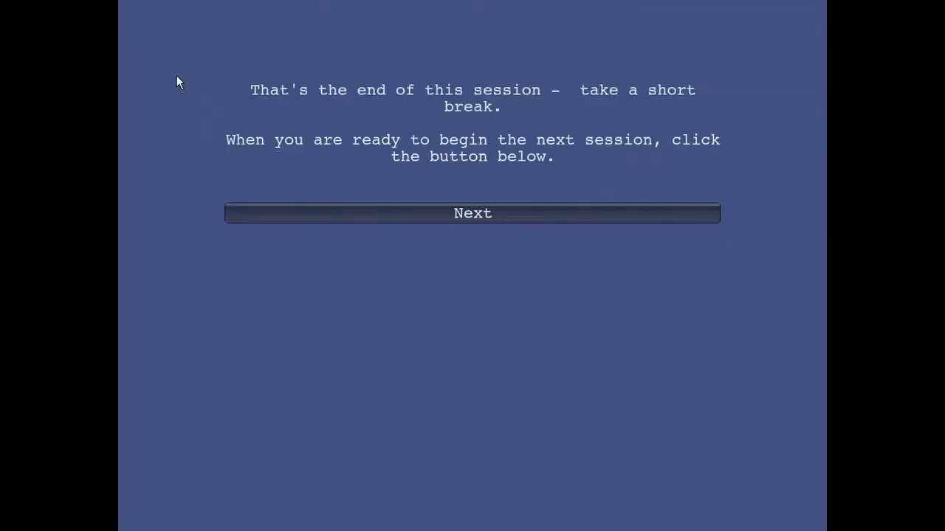
{"action": "left_click", "coordinate": [323, 212]}
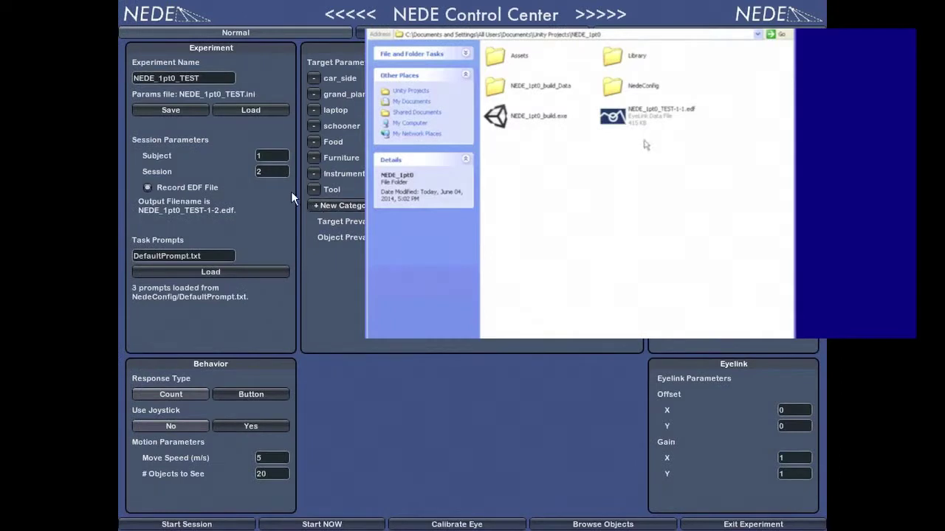
- Select the recorded NEDE_1pt0_TEST-1-1.edf file in the project folder in Windows Explorer
{"action": "left_click", "coordinate": [642, 115]}
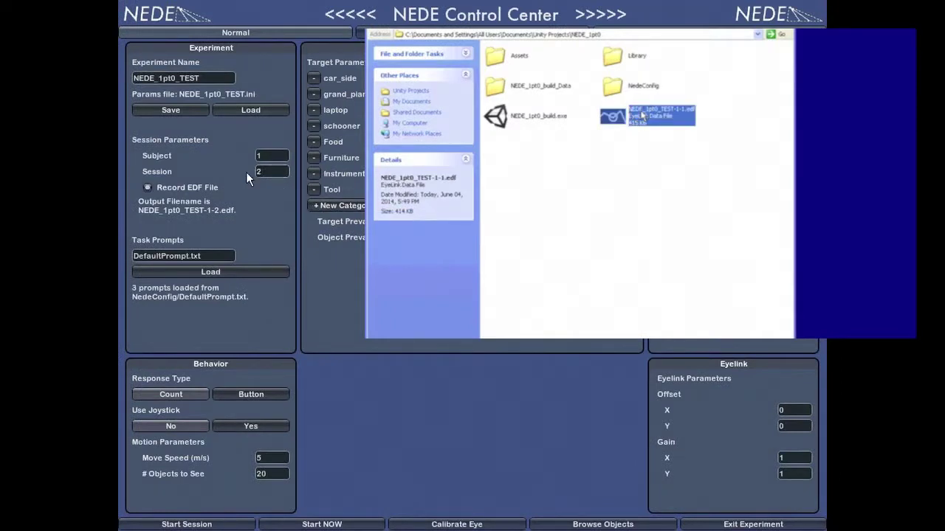